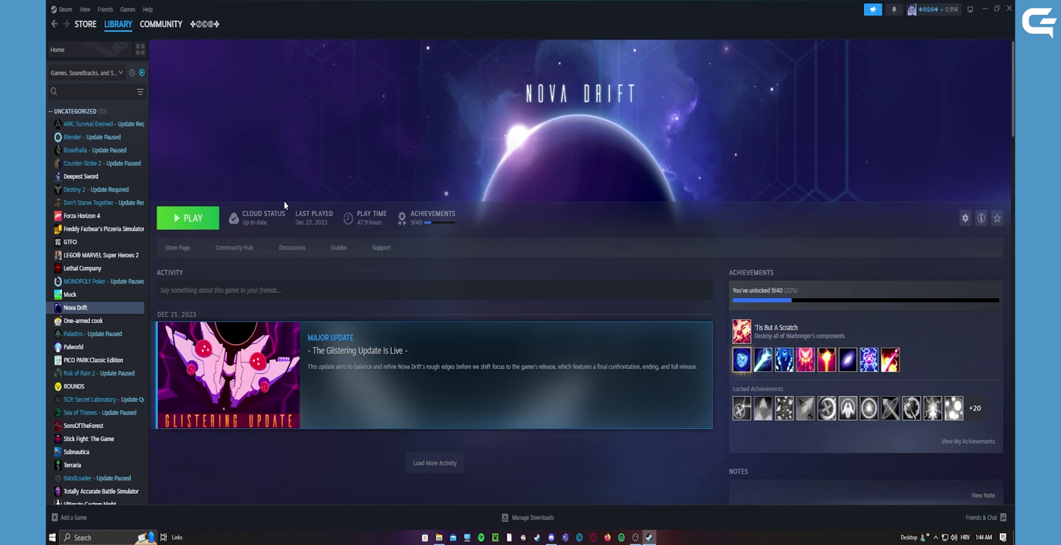
- Launch Nova Drift from the library and bring up the in-game Steam overlay without the Game Overview window
left_click(191, 218)
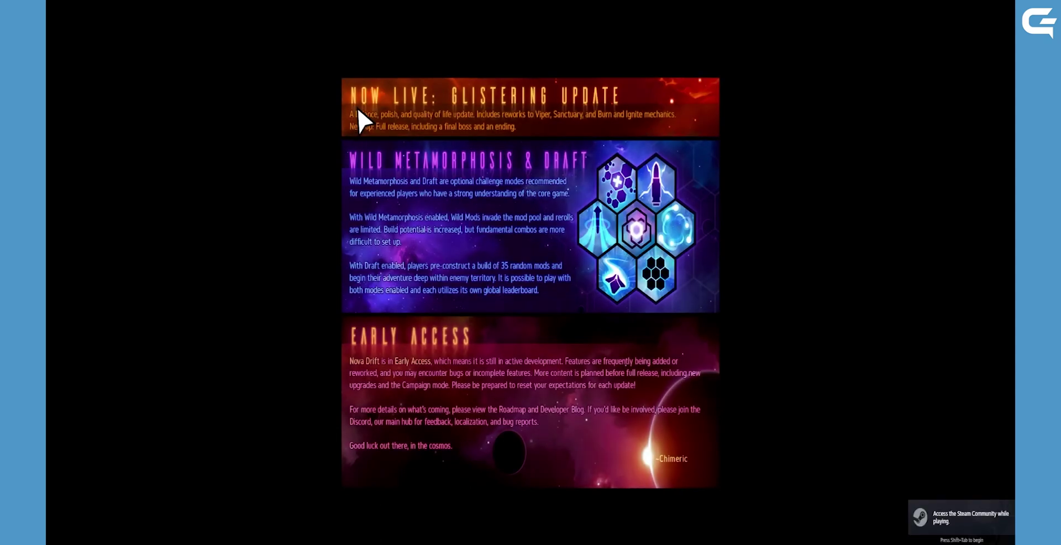
left_click(296, 138)
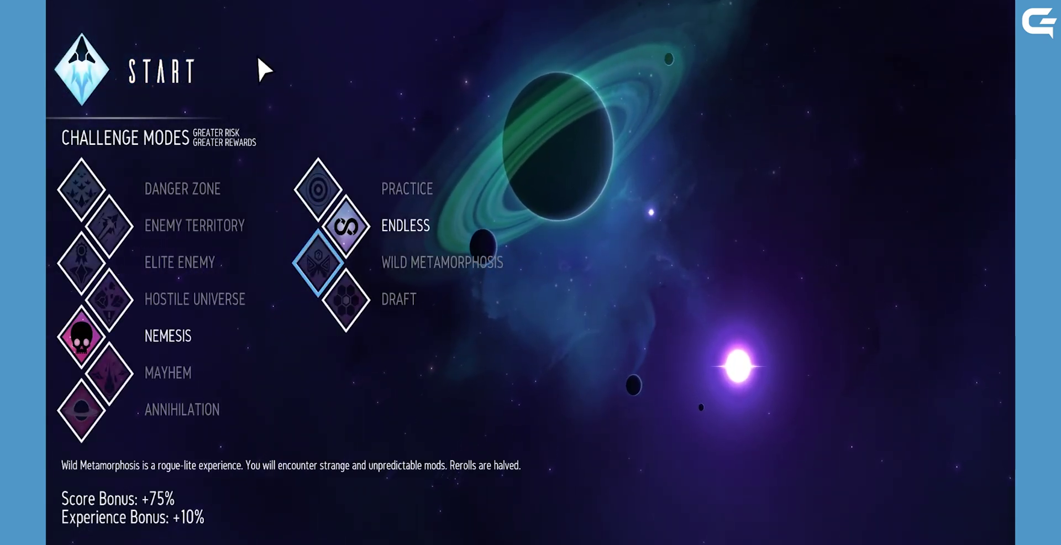
key("shift+Tab")
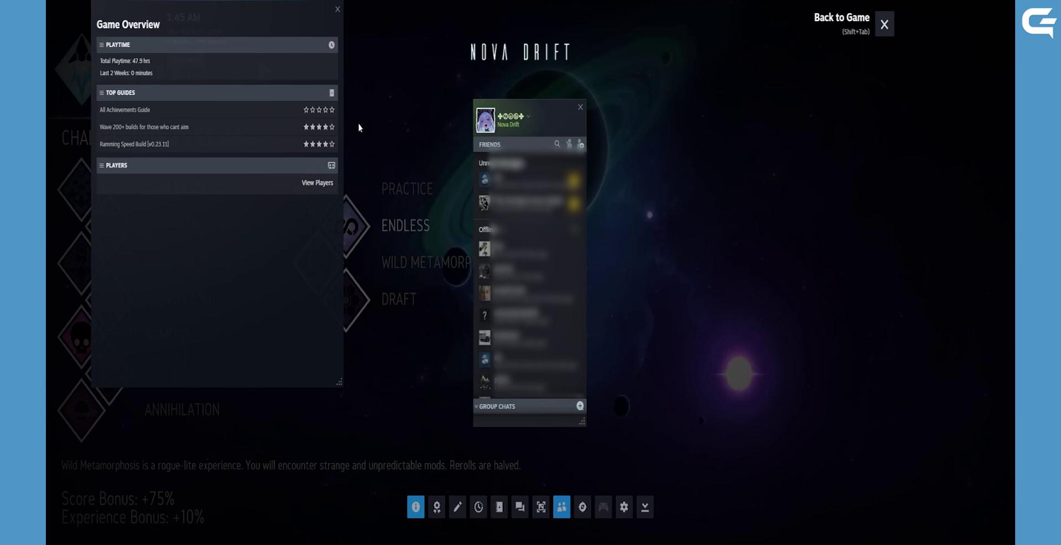
left_click(339, 16)
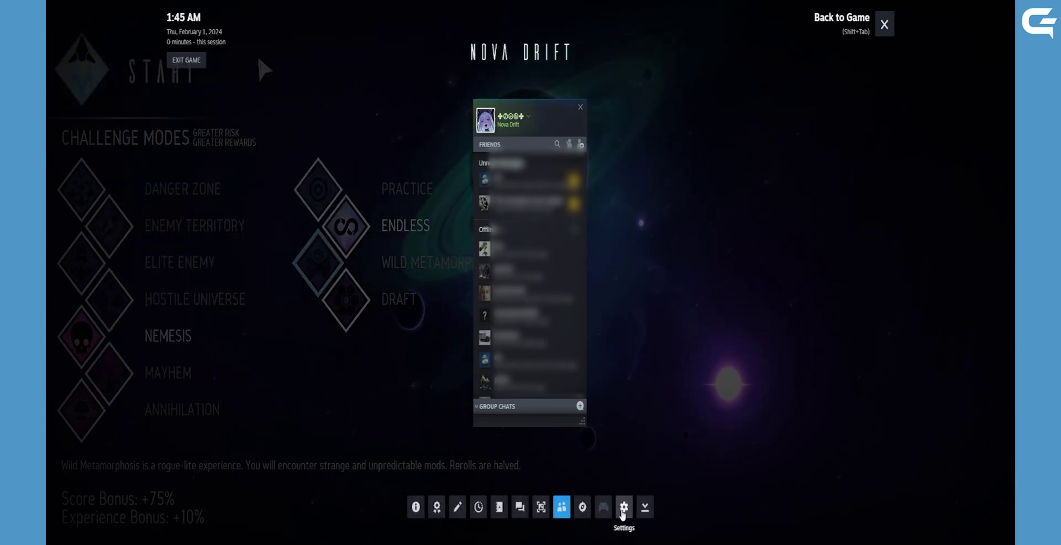
- Open the overlay's Steam settings and review the Voice and Broadcast pages, finishing on Broadcast
left_click(624, 507)
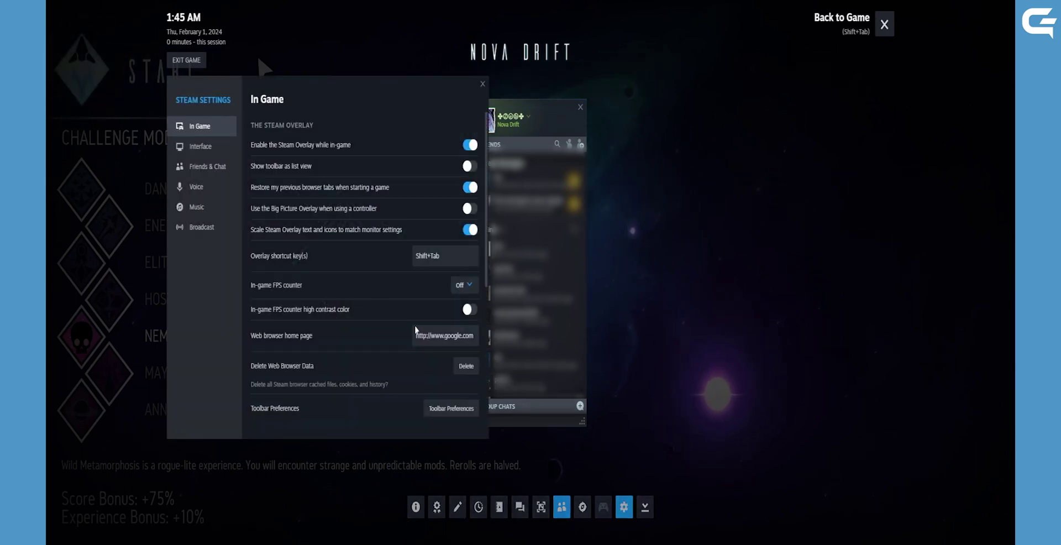
left_click(194, 191)
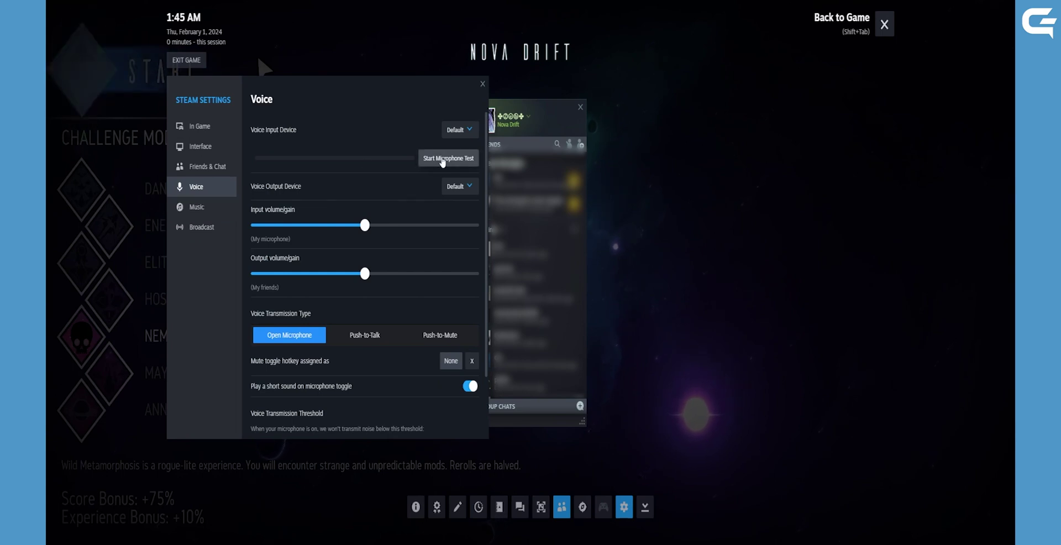
left_click(191, 228)
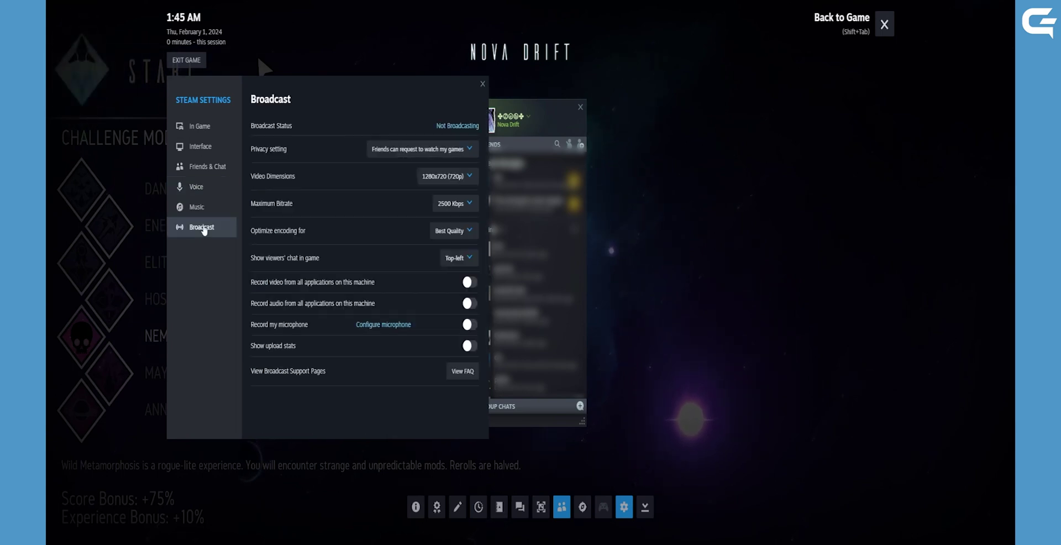
left_click(202, 192)
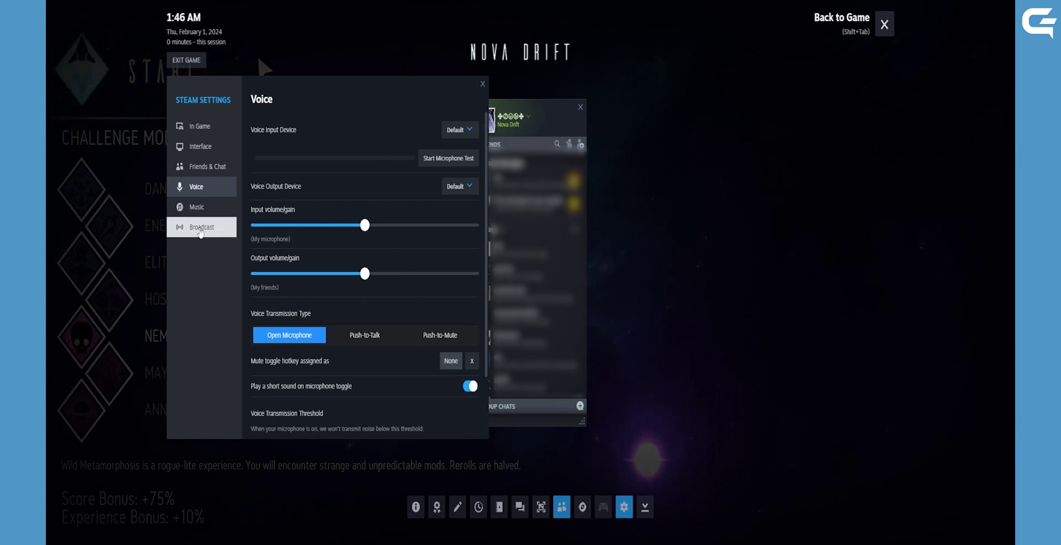
left_click(201, 233)
left_click(208, 189)
left_click(202, 227)
left_click(198, 187)
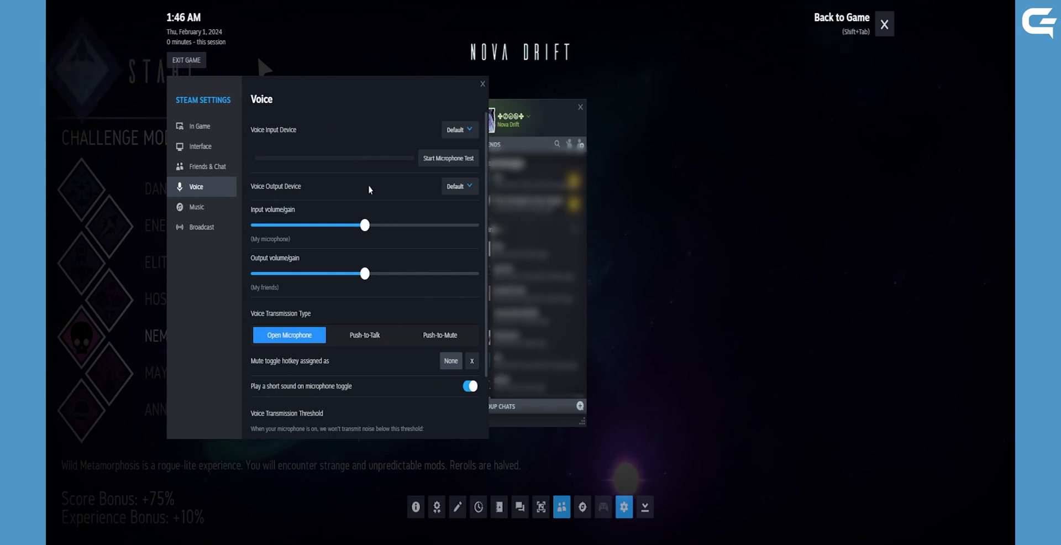
left_click(206, 228)
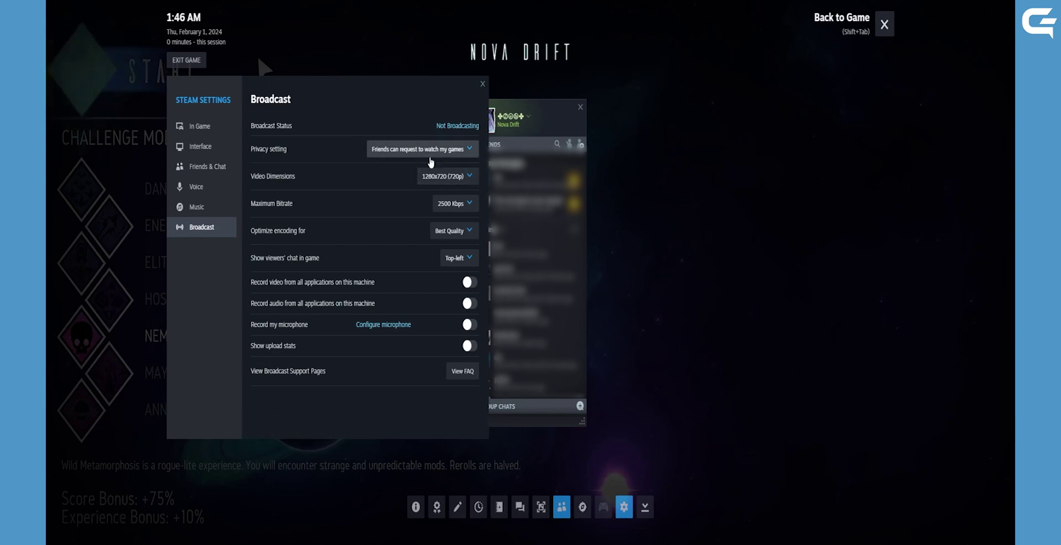
- Examine the available privacy options for who can watch the broadcast, keeping the current choice
left_click(463, 150)
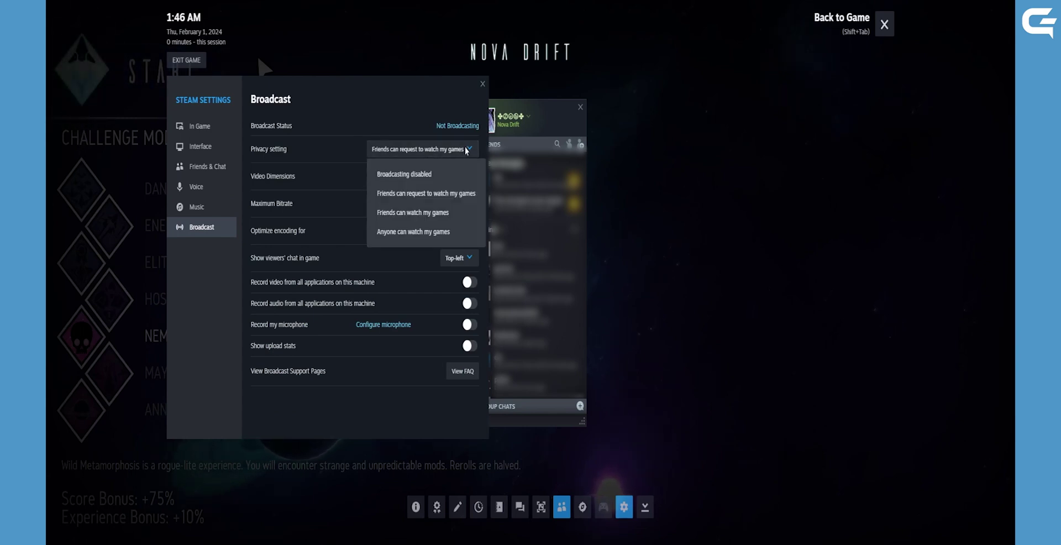
left_click(463, 150)
left_click(456, 147)
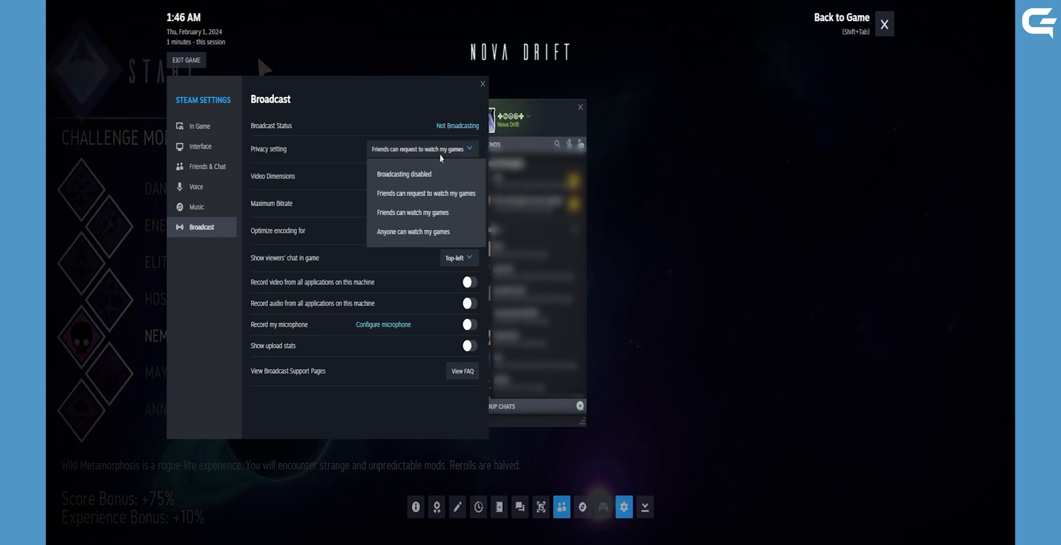
left_click(402, 154)
left_click(401, 155)
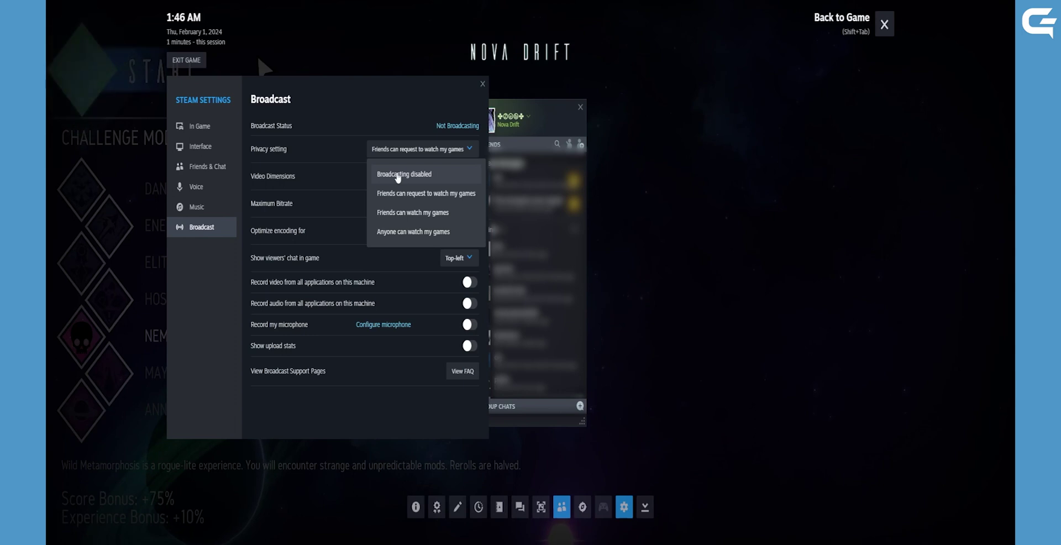
left_click(423, 153)
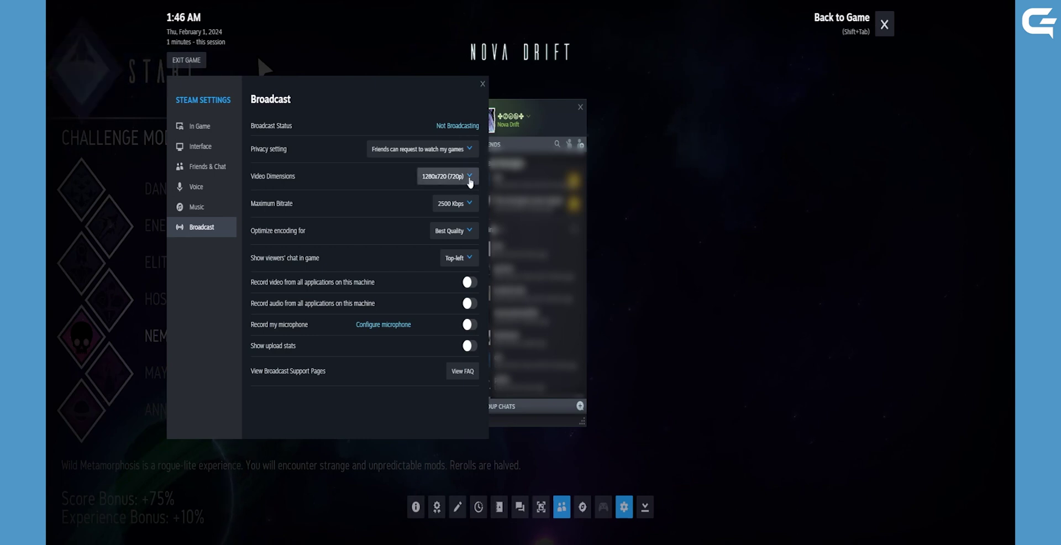
- Set the broadcast's video dimensions to 1920x1080 (1080p)
left_click(469, 180)
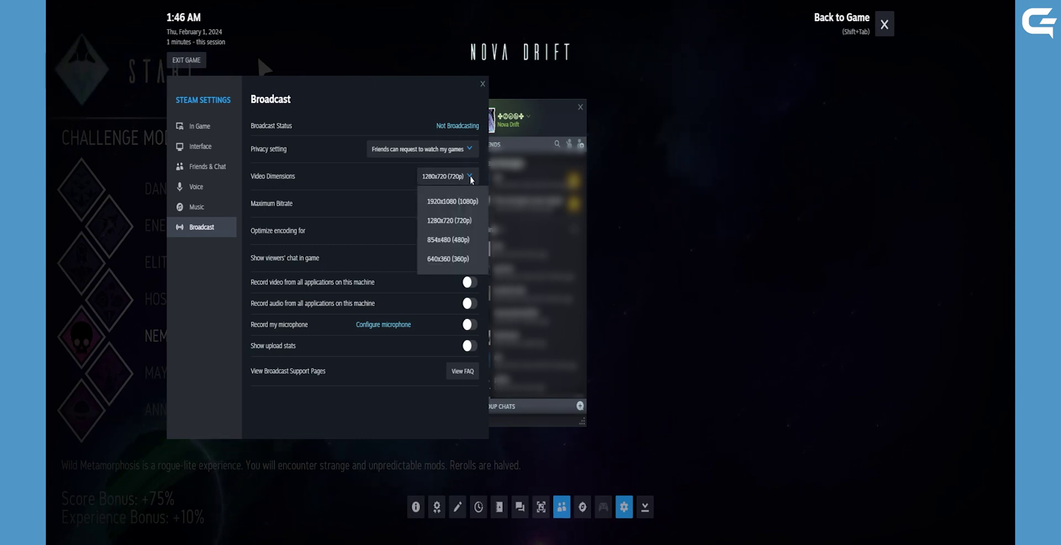
left_click(470, 178)
left_click(466, 178)
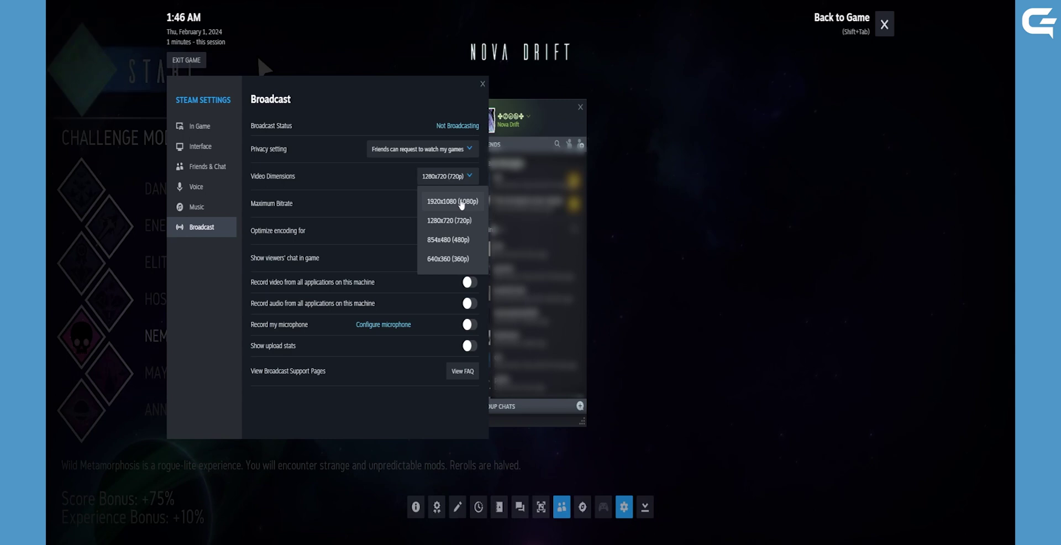
left_click(460, 202)
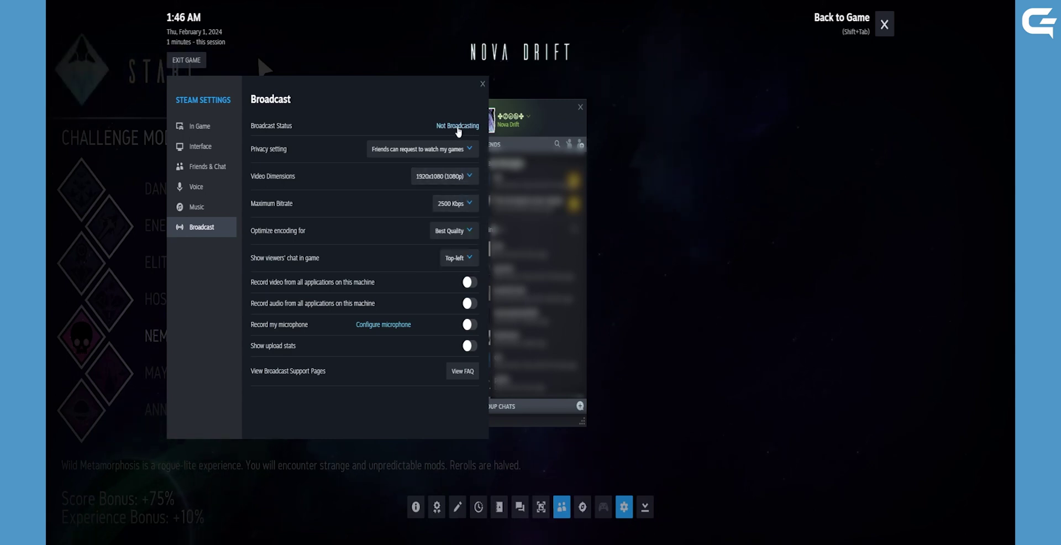
- Start broadcasting the game from the Broadcast settings and check the live status in the game view
left_click(458, 130)
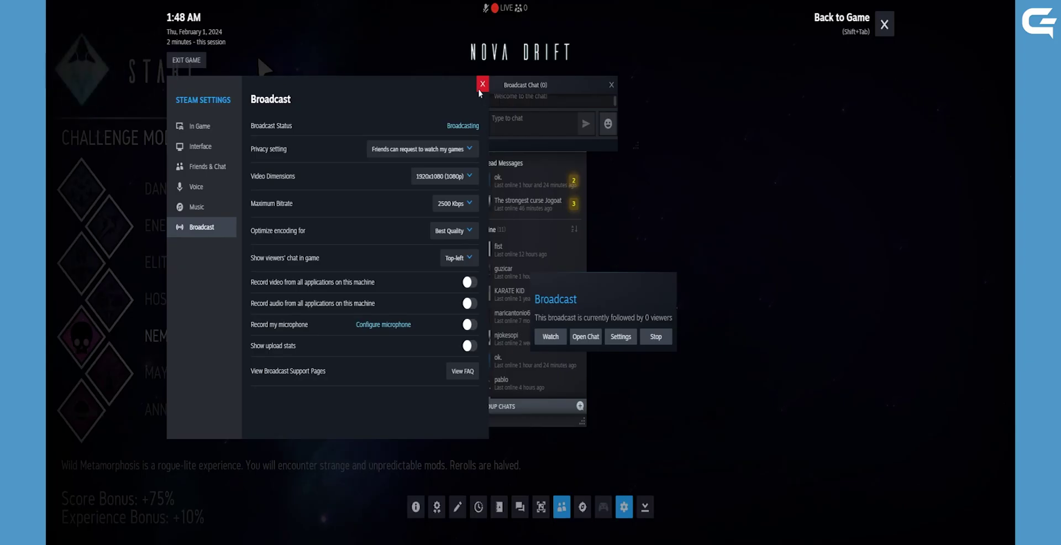
left_click(480, 88)
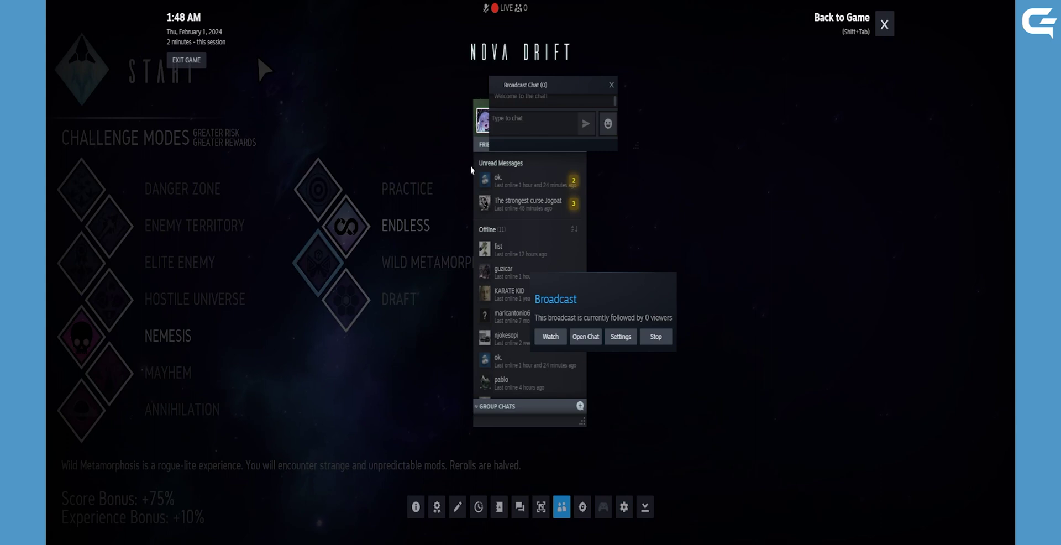
key("shift+Tab")
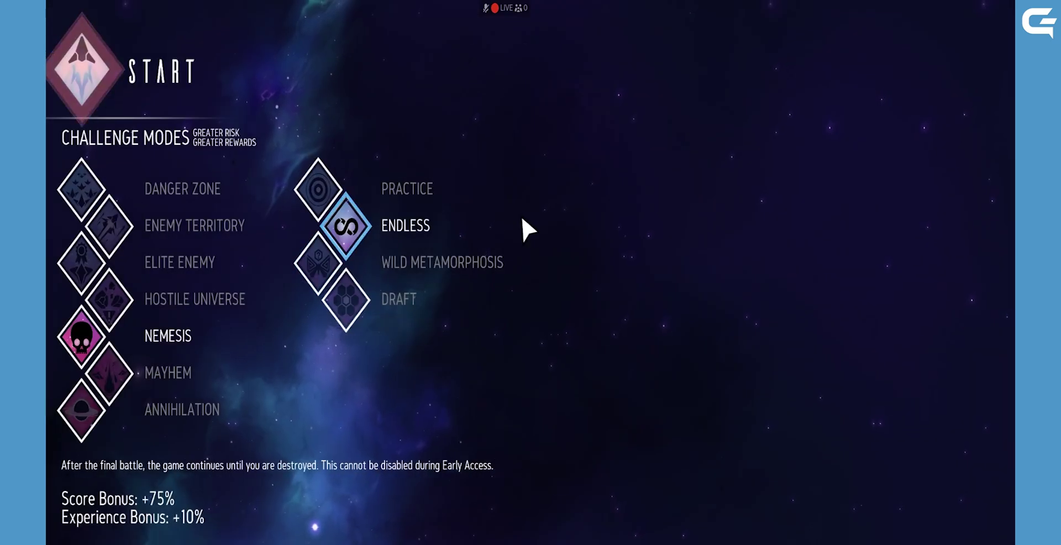
key("shift+Tab")
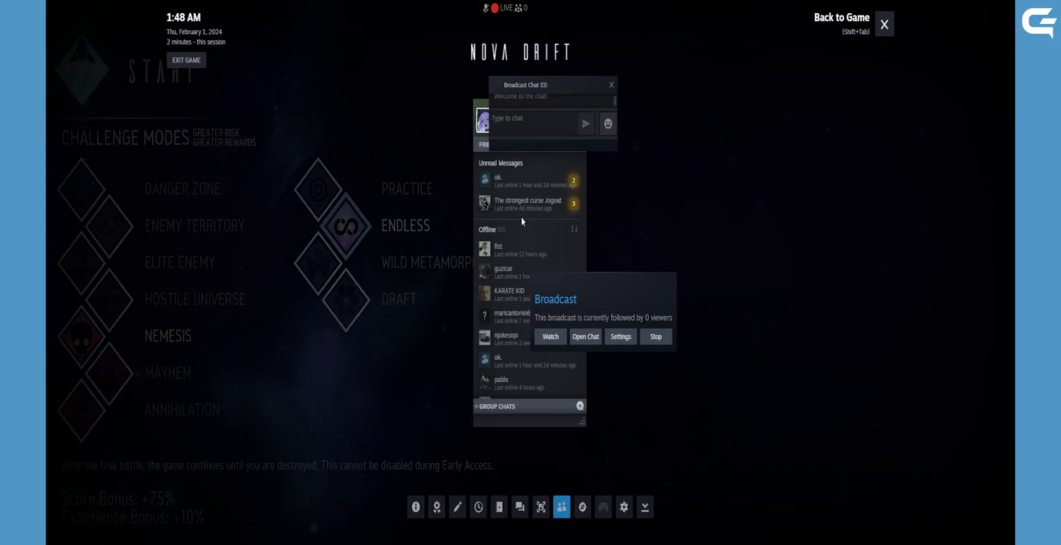
- Watch the running broadcast in the overlay browser and examine its title field and viewer information
left_click(552, 341)
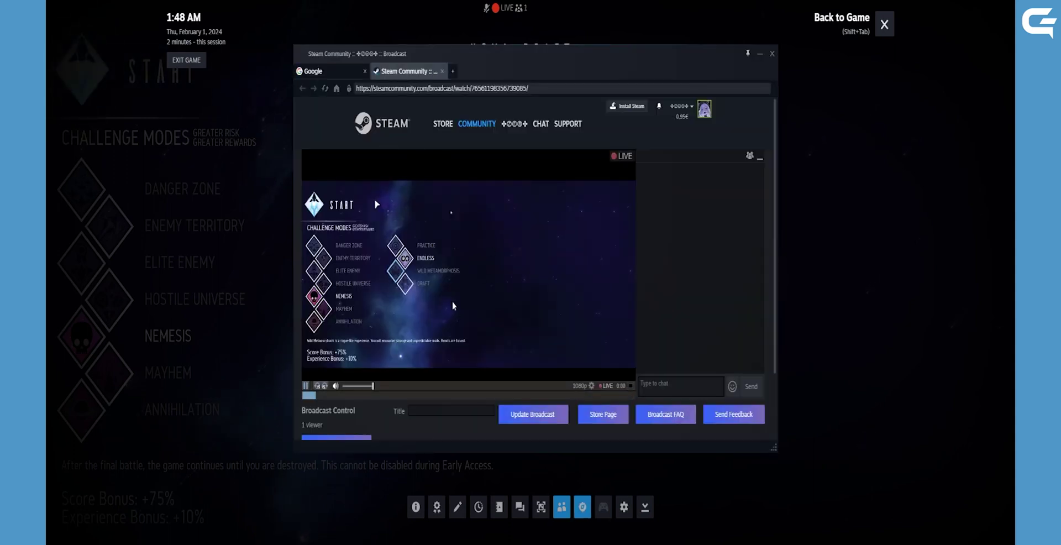
scroll(406, 423, "down", 1)
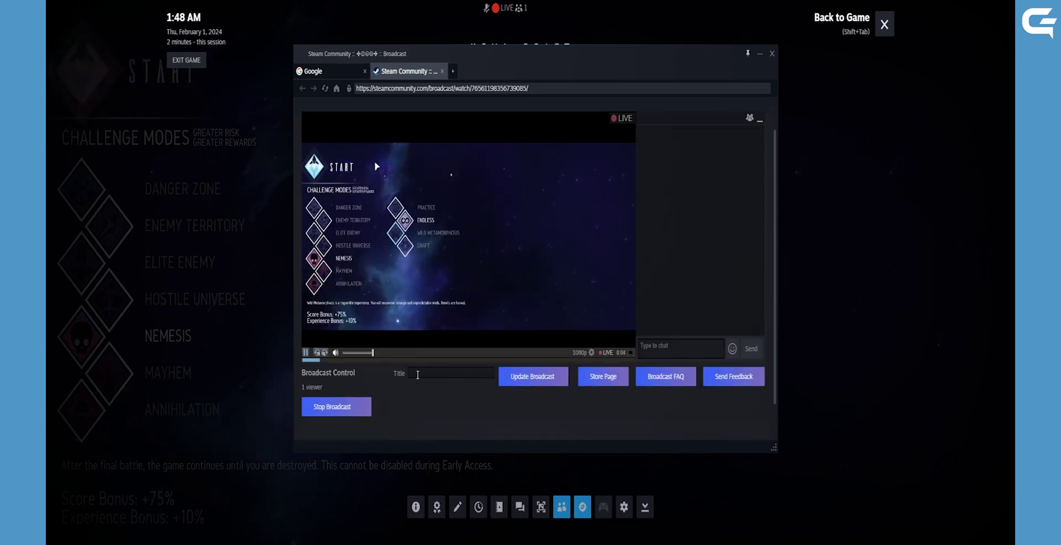
left_click(418, 375)
left_click(426, 392)
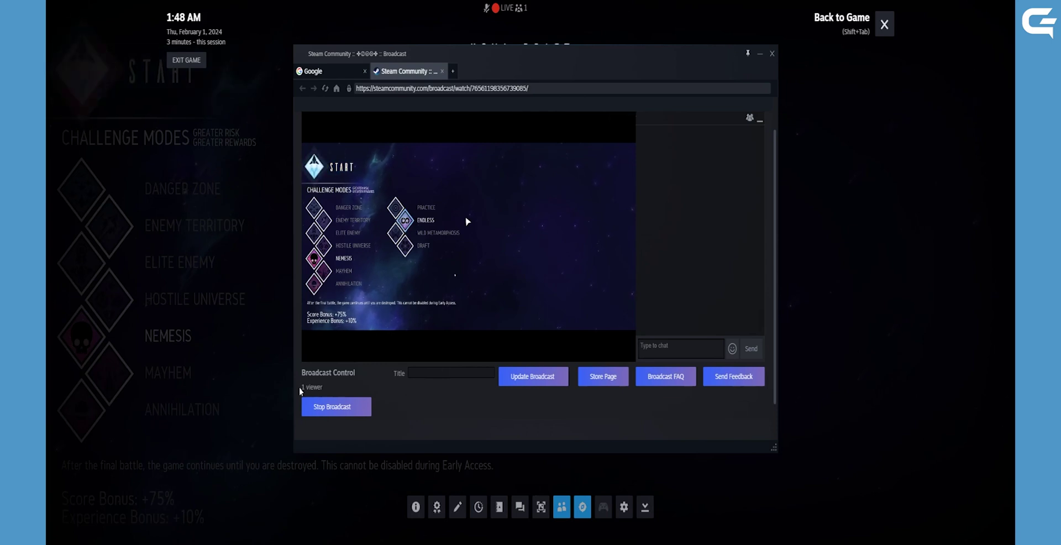
triple_click(326, 389)
left_click(345, 391)
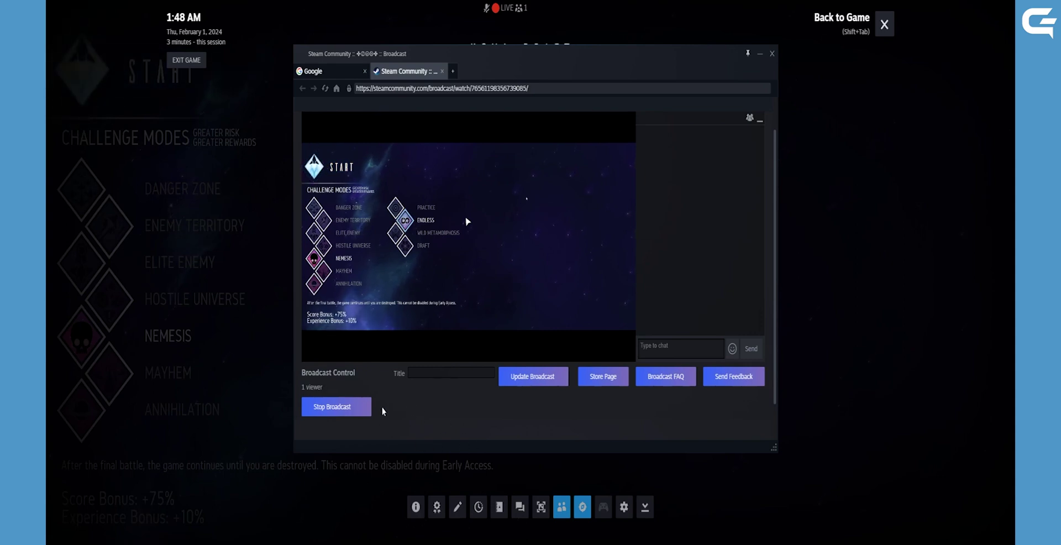
- Stop the broadcast with confirmation and close the overlay's browser and friends windows
left_click(344, 409)
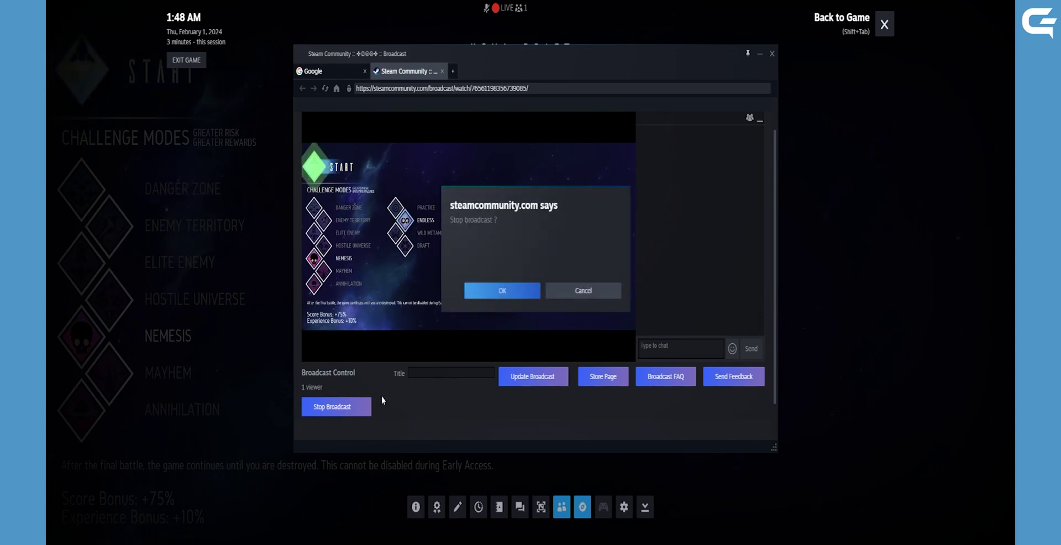
left_click(499, 295)
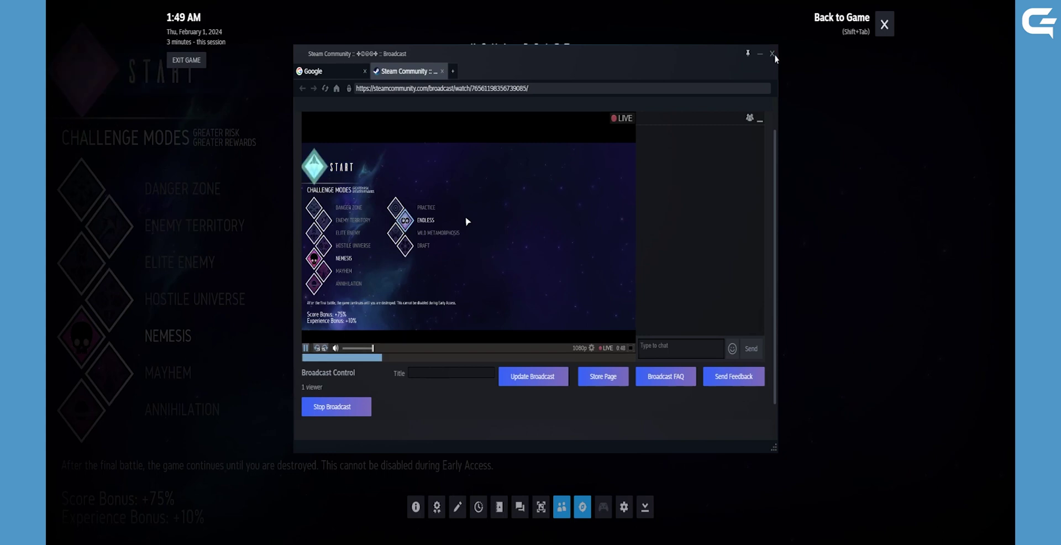
left_click(772, 53)
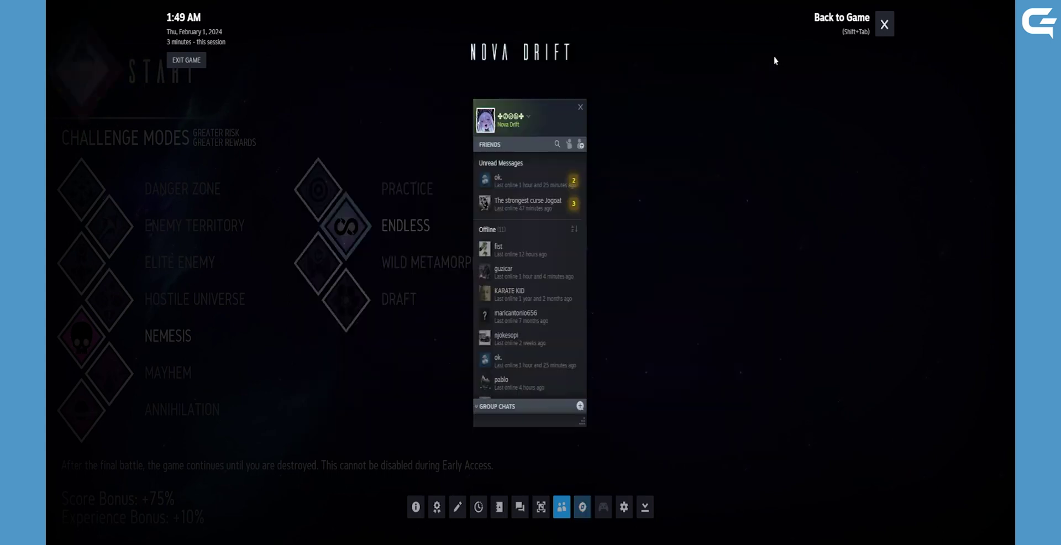
left_click(580, 107)
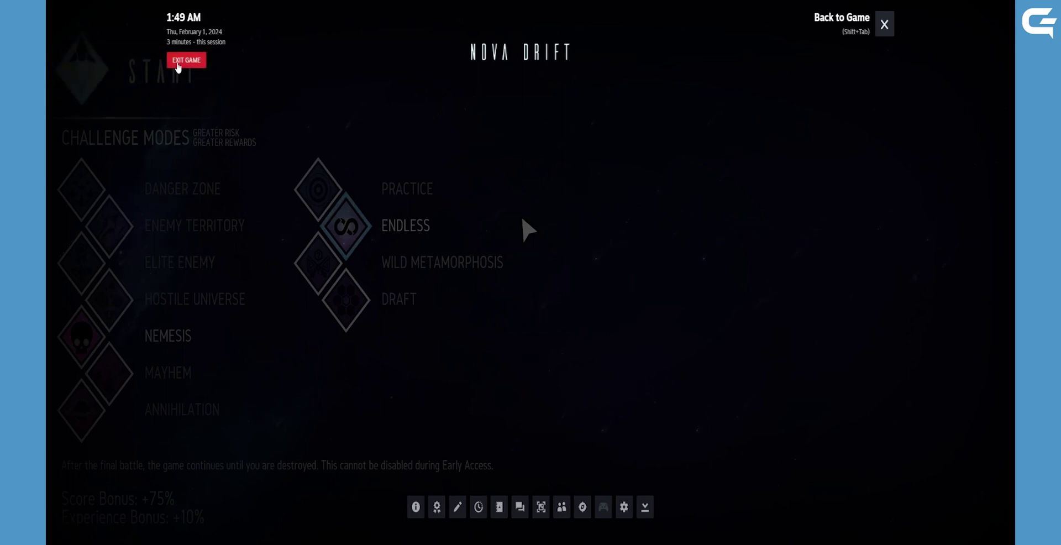
- Exit Nova Drift from the overlay, confirming the exit, and minimize Steam after returning to its library
left_click(178, 66)
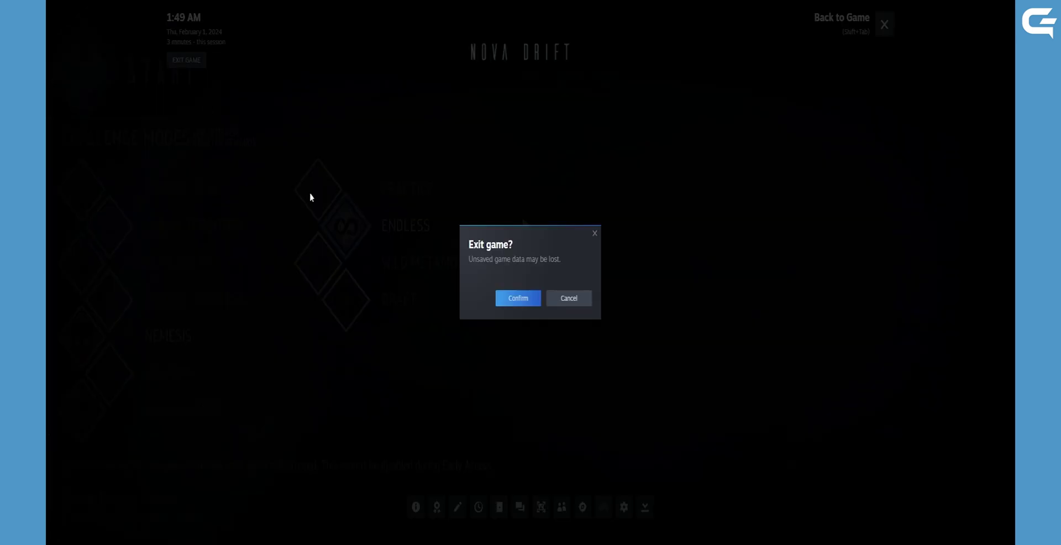
left_click(518, 297)
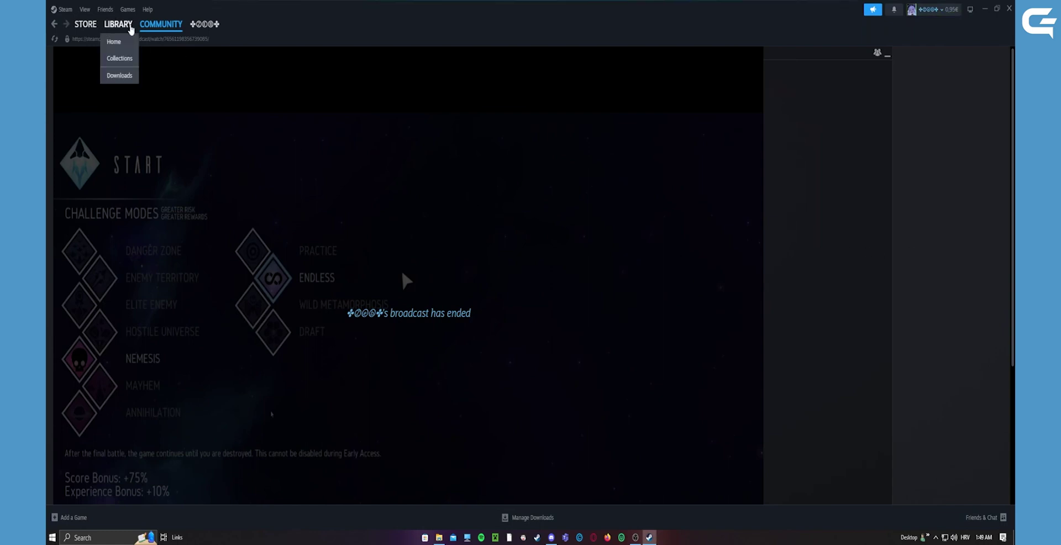
left_click(118, 24)
left_click(984, 9)
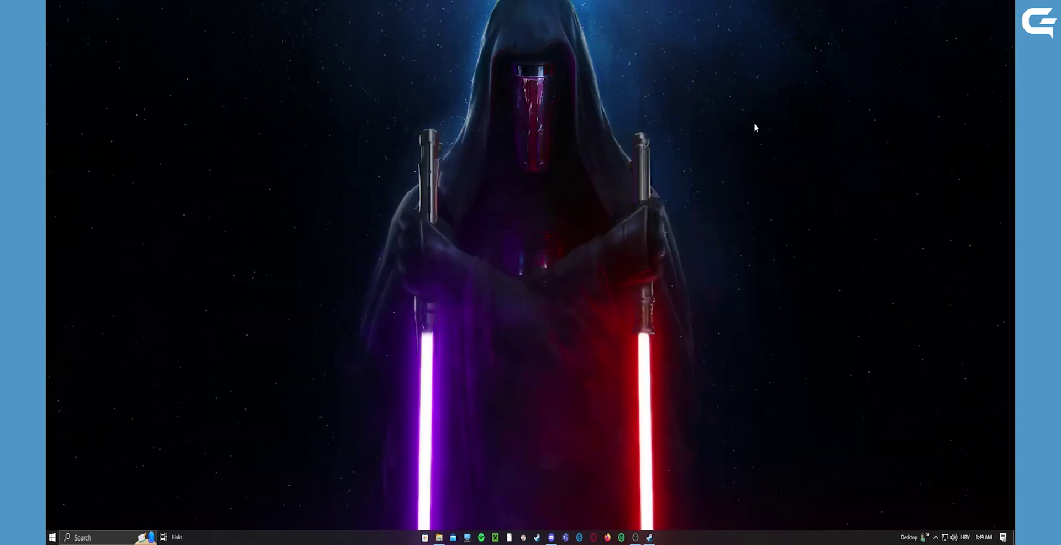